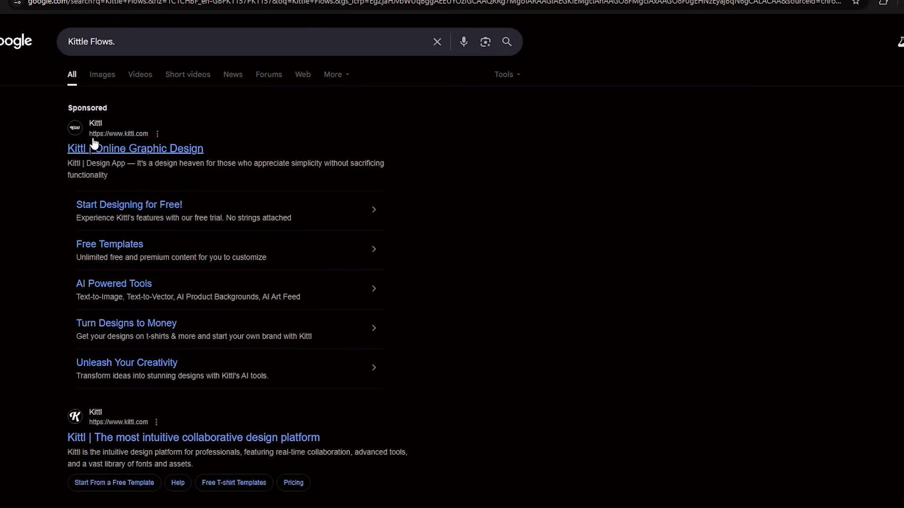
# Open the sponsored Kittl result and scroll down the homepage to the design templates showcase
pyautogui.click(102, 126)
pyautogui.scroll(-2, 452, 282)
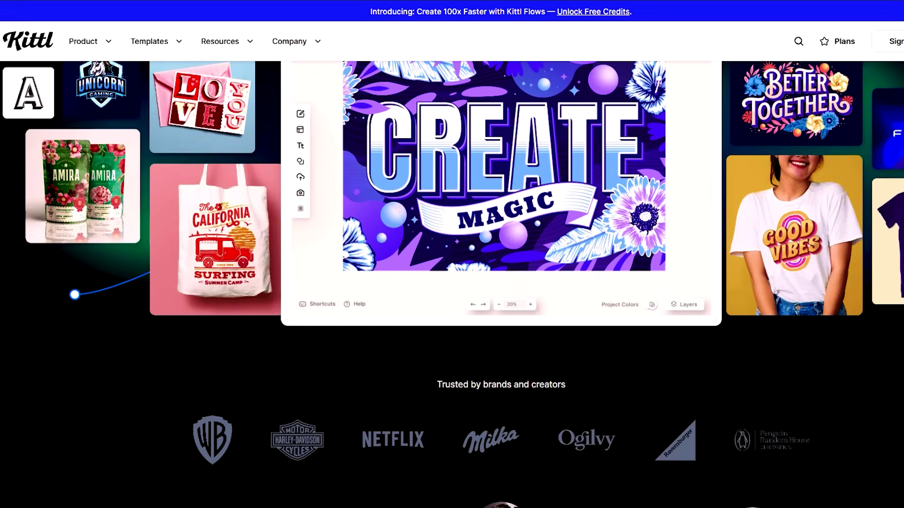
pyautogui.scroll(-15, 452, 255)
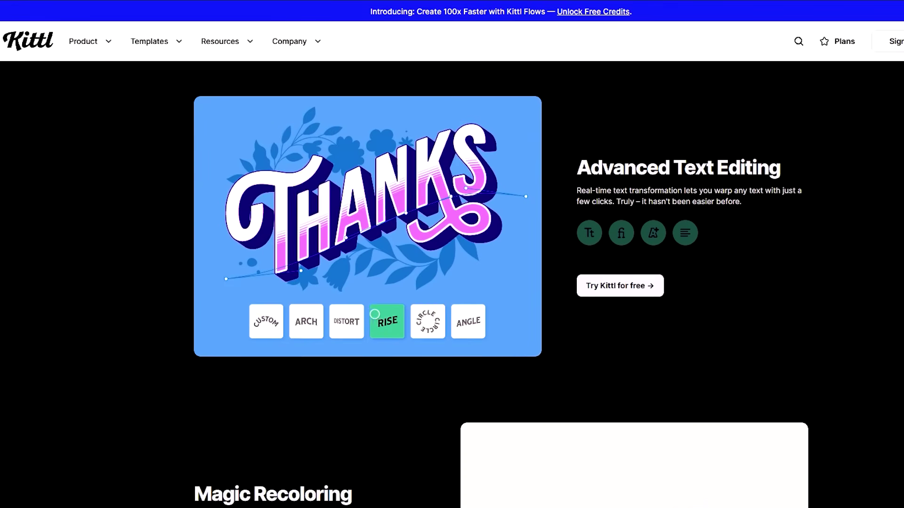
pyautogui.scroll(-20, 452, 254)
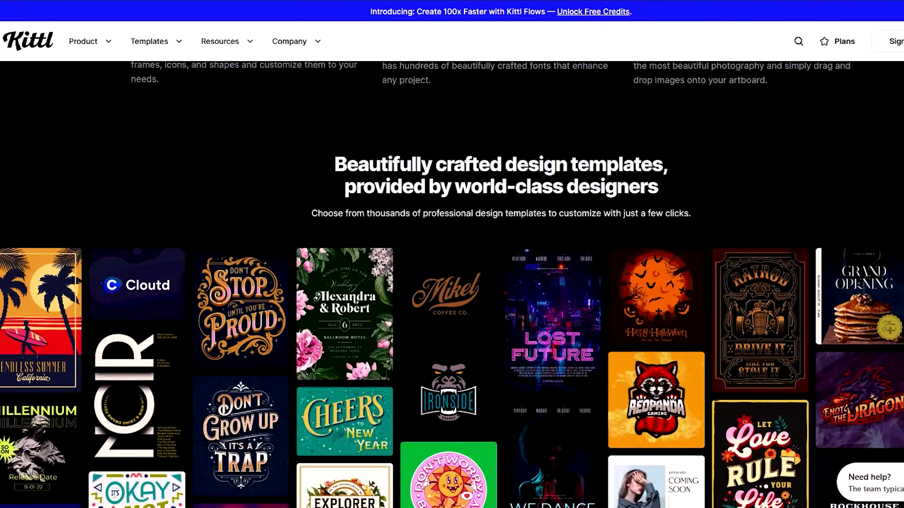
pyautogui.scroll(-10, 453, 254)
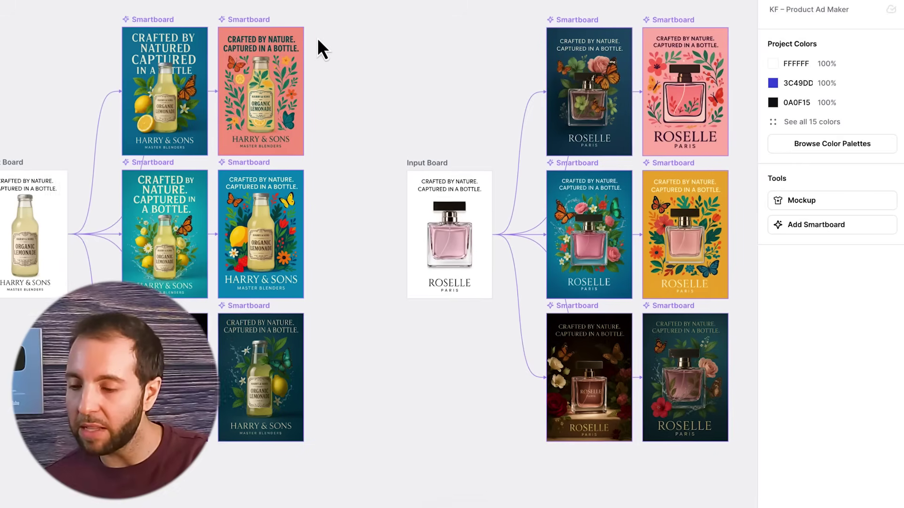
# Select the pink Harry & Sons lemonade smartboard to review its flat vector prompt, 2:3, High quality
pyautogui.scroll(1, 316, 37)
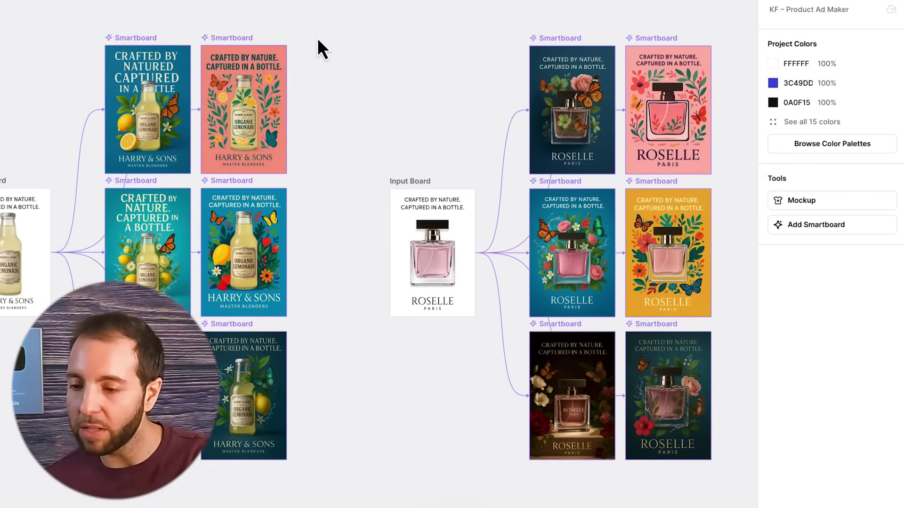
pyautogui.click(267, 98)
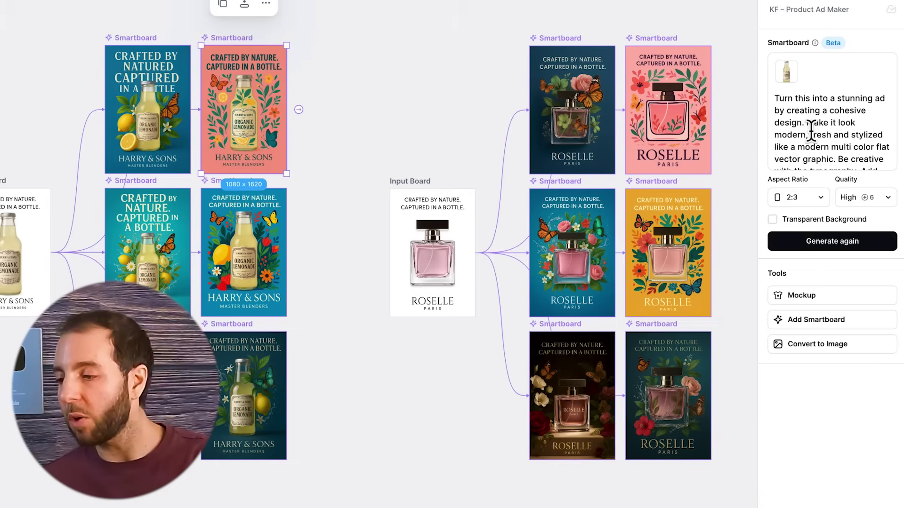
pyautogui.scroll(-3, 811, 134)
pyautogui.scroll(2, 811, 135)
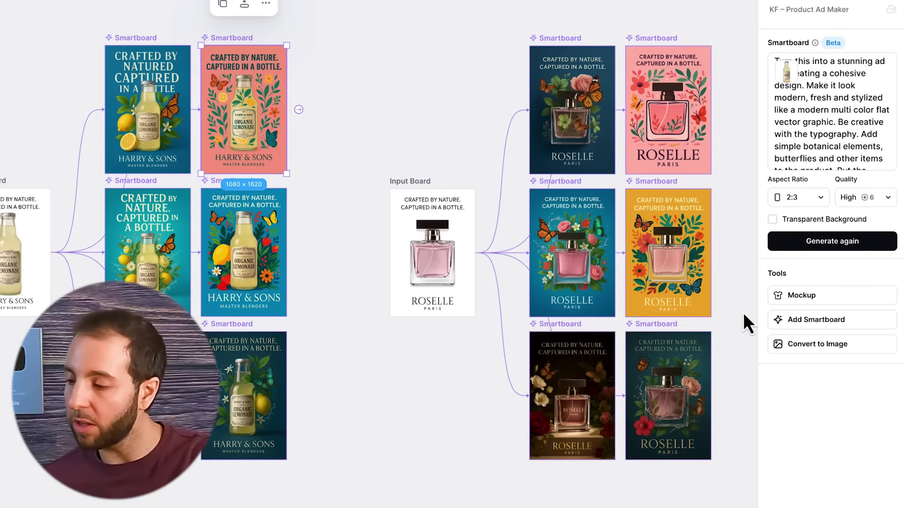
# Add a smartboard after the pink ad and generate it from 'make this the same but with green colors'
pyautogui.click(802, 322)
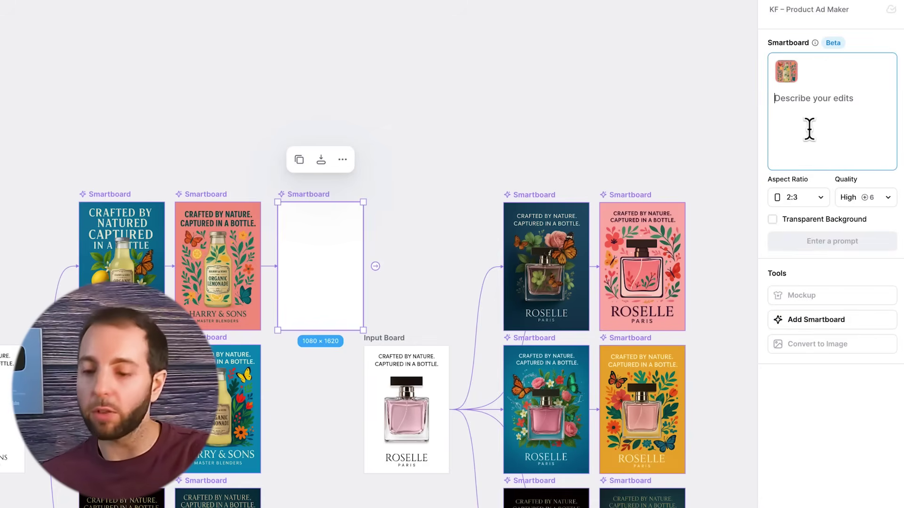
pyautogui.write('make this the same but with green colors')
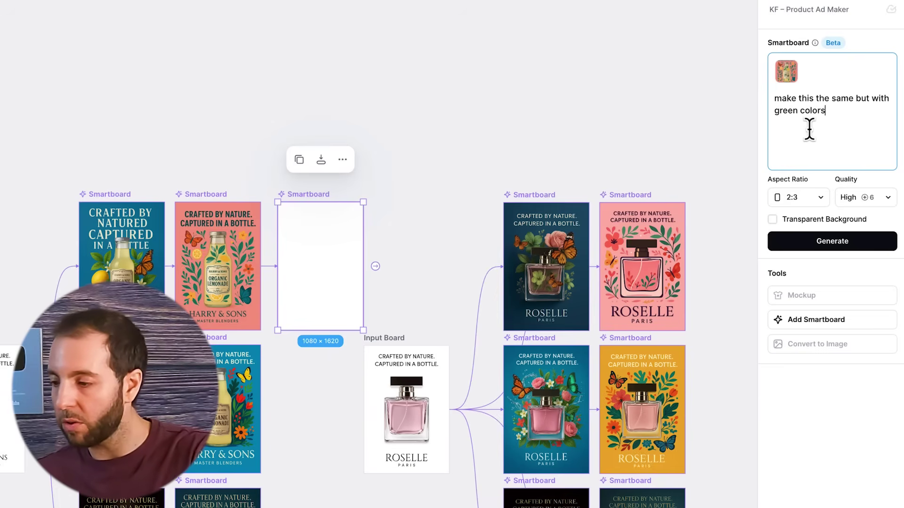
pyautogui.click(869, 203)
pyautogui.click(853, 247)
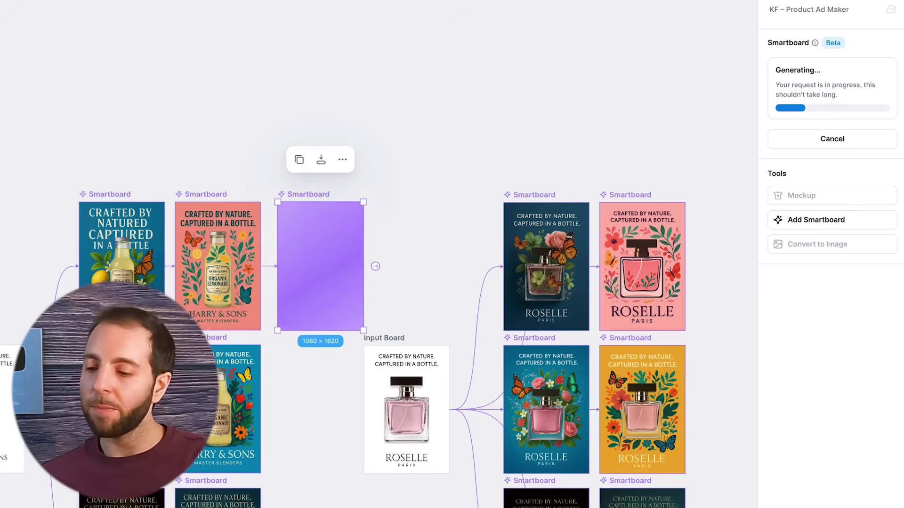
pyautogui.scroll(-5, 320, 444)
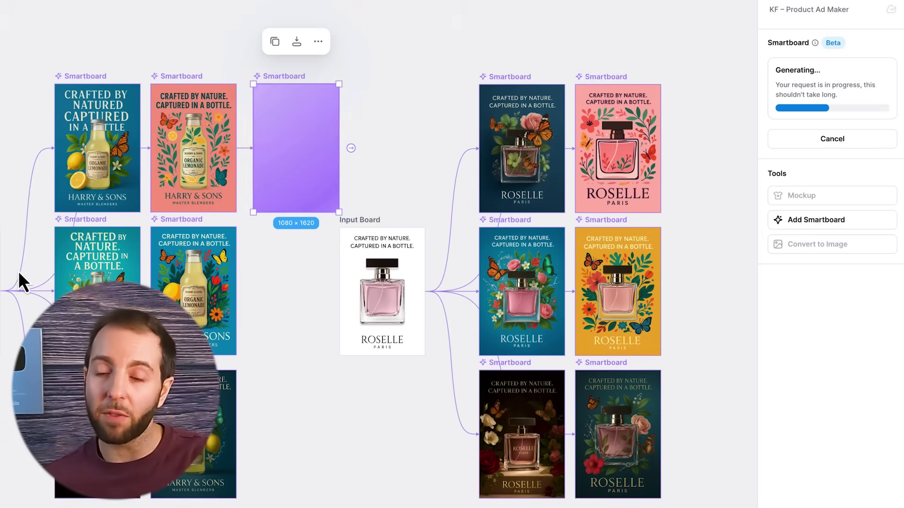
pyautogui.scroll(-3, 20, 303)
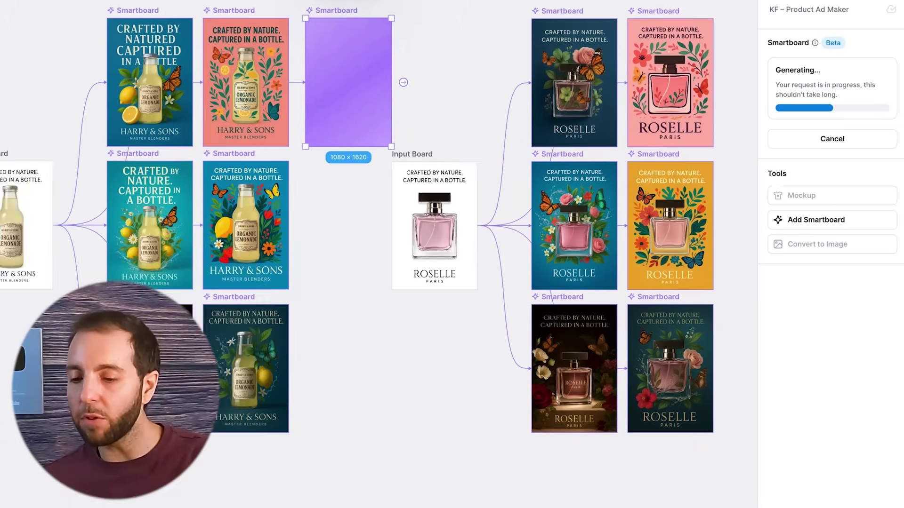
pyautogui.scroll(-8, 32, 198)
pyautogui.hscroll(-10, 32, 198)
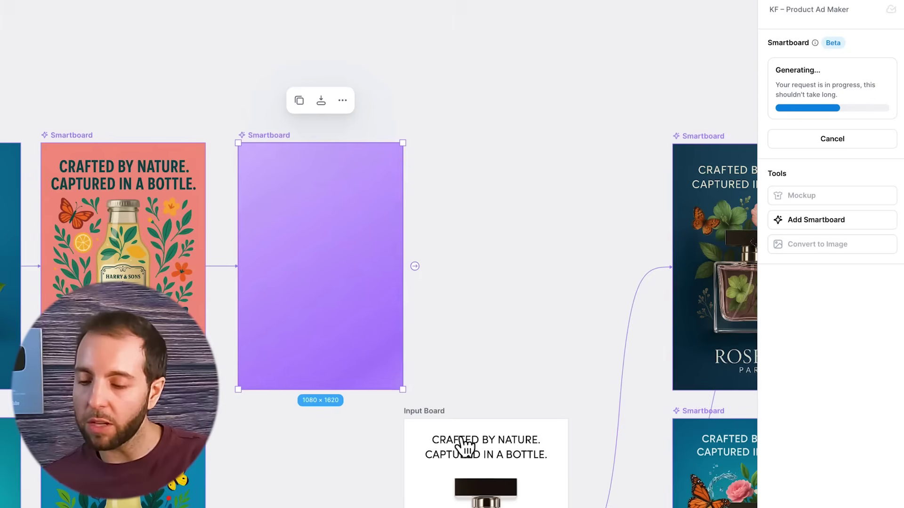
pyautogui.scroll(6, 411, 361)
pyautogui.hscroll(-6, 411, 361)
pyautogui.scroll(3, 411, 361)
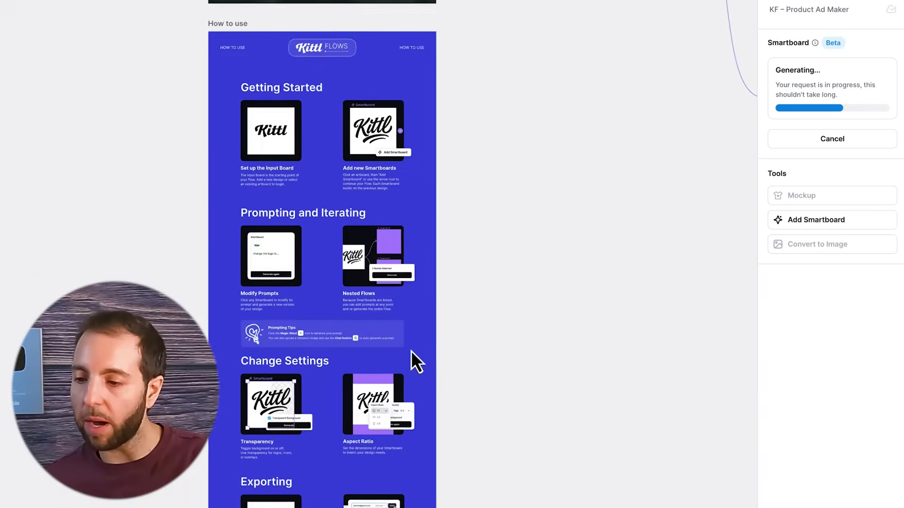
pyautogui.scroll(-3, 411, 351)
pyautogui.hscroll(2, 411, 351)
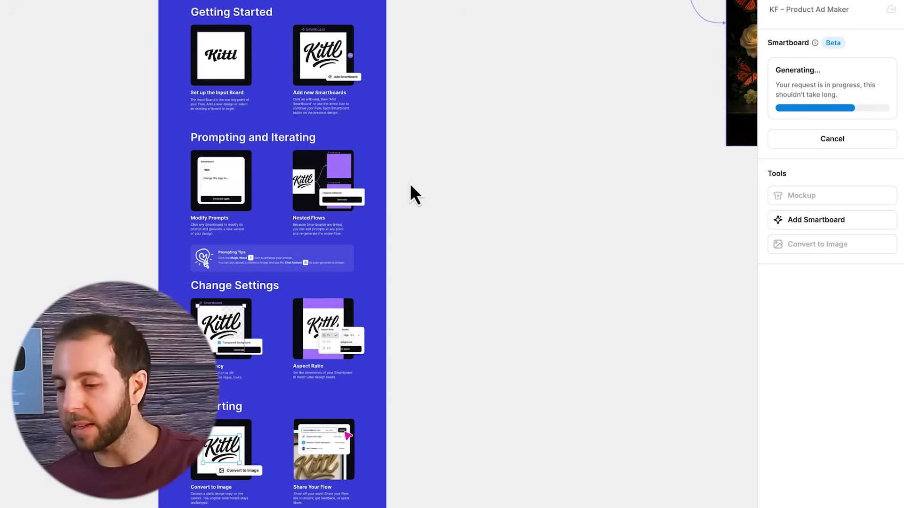
pyautogui.scroll(-10, 410, 183)
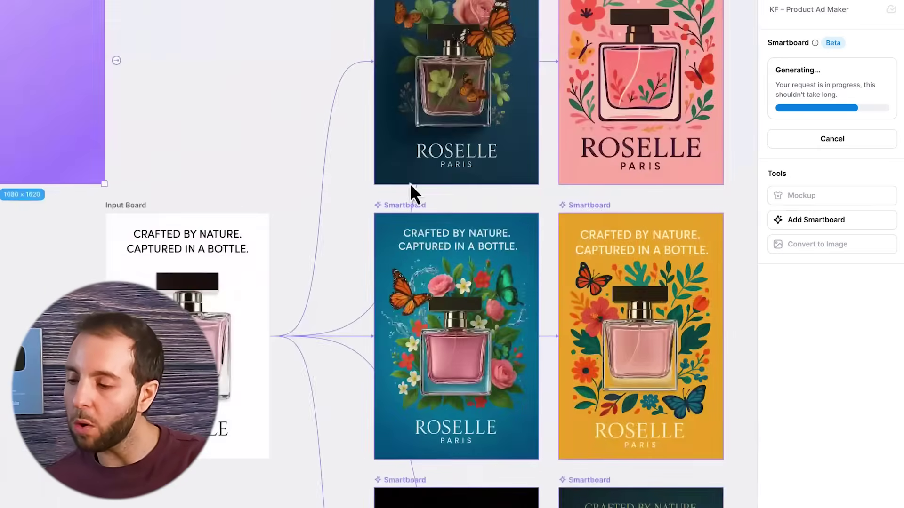
pyautogui.scroll(-3, 480, 455)
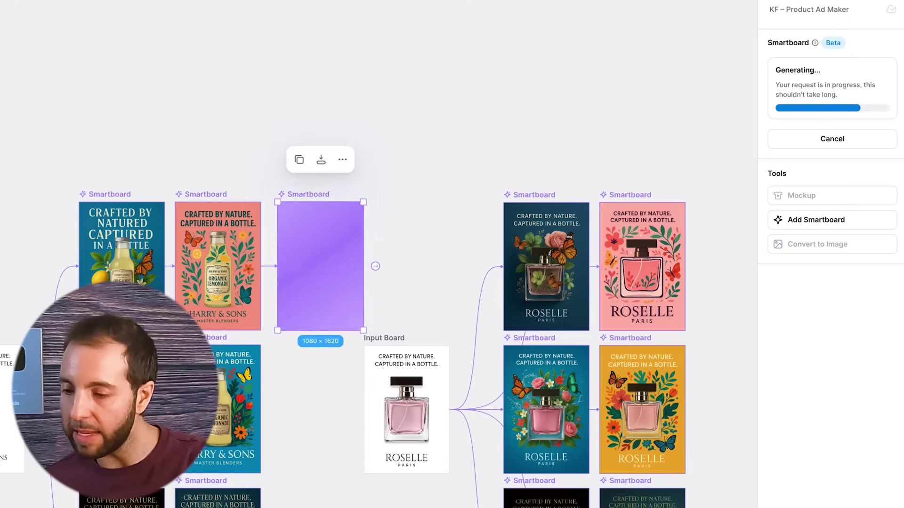
pyautogui.hscroll(5, 480, 455)
pyautogui.scroll(-2, 481, 455)
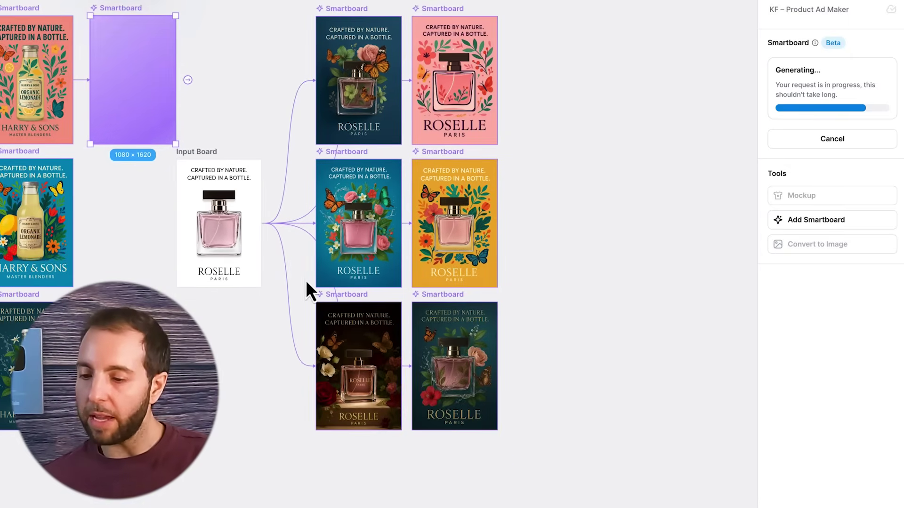
# Select the blue Roselle perfume smartboard and read its floral butterfly prompt, 2:3, High quality
pyautogui.click(353, 217)
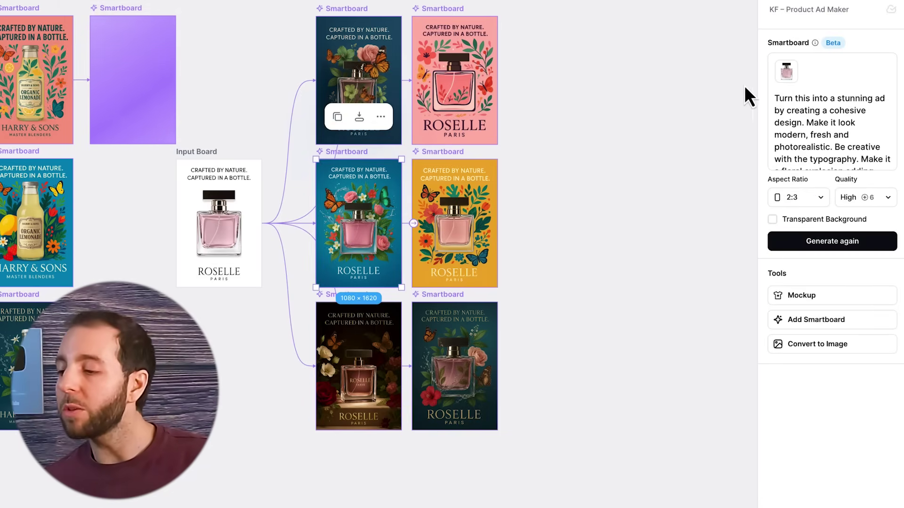
pyautogui.scroll(-1, 805, 115)
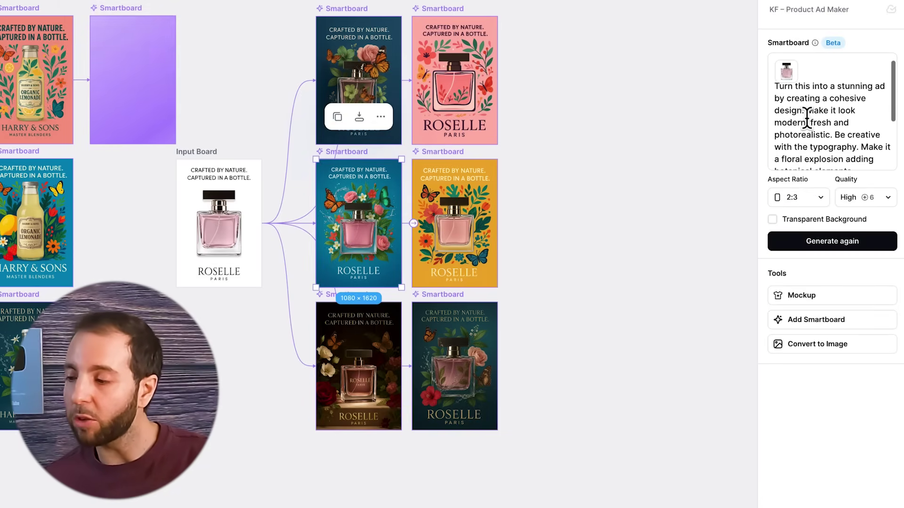
pyautogui.scroll(-2, 830, 141)
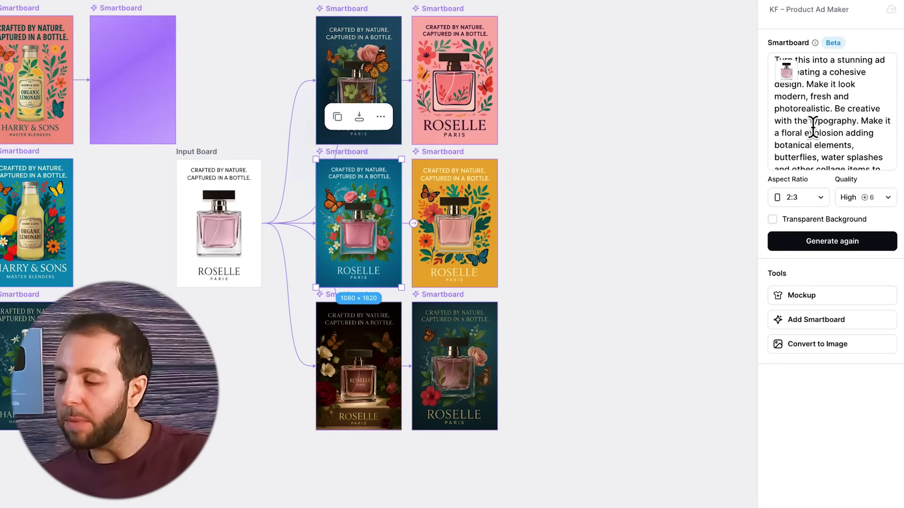
pyautogui.scroll(-2, 820, 127)
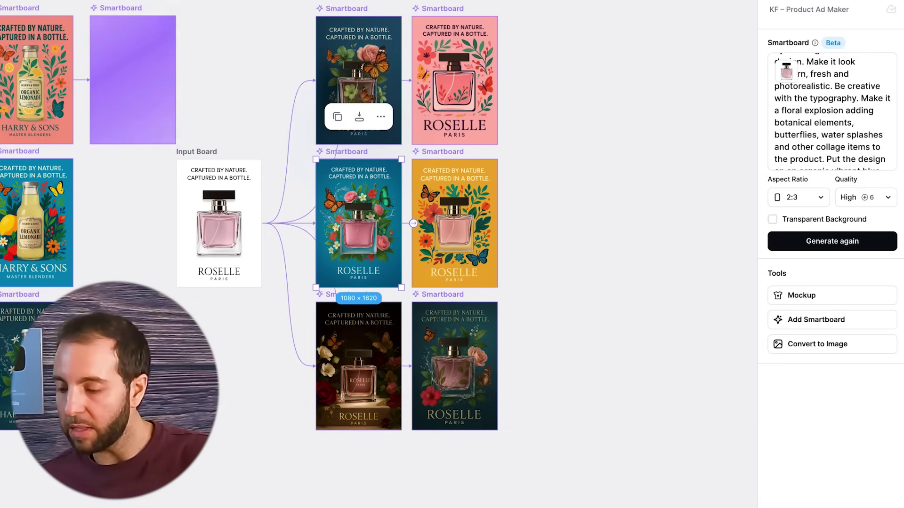
pyautogui.scroll(3, 401, 178)
pyautogui.scroll(3, 321, 266)
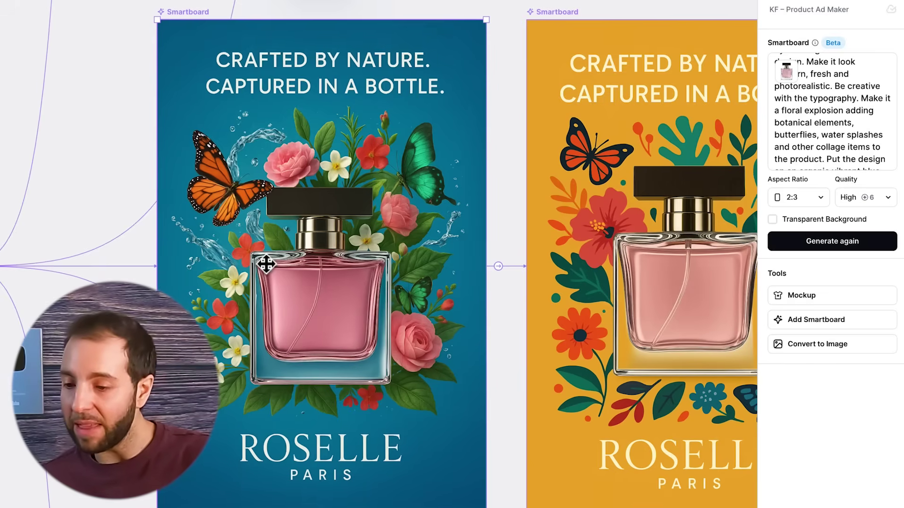
pyautogui.hscroll(-6, 260, 257)
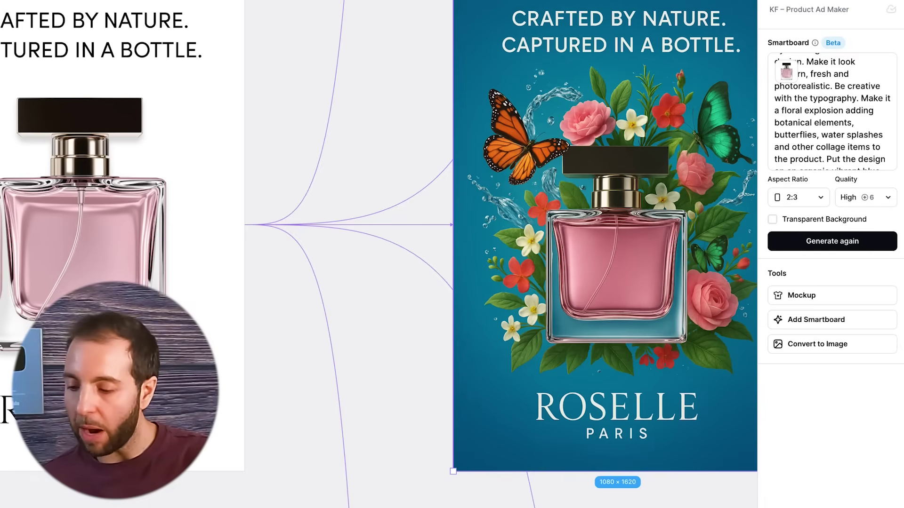
pyautogui.scroll(-5, 376, 254)
pyautogui.scroll(-3, 321, 266)
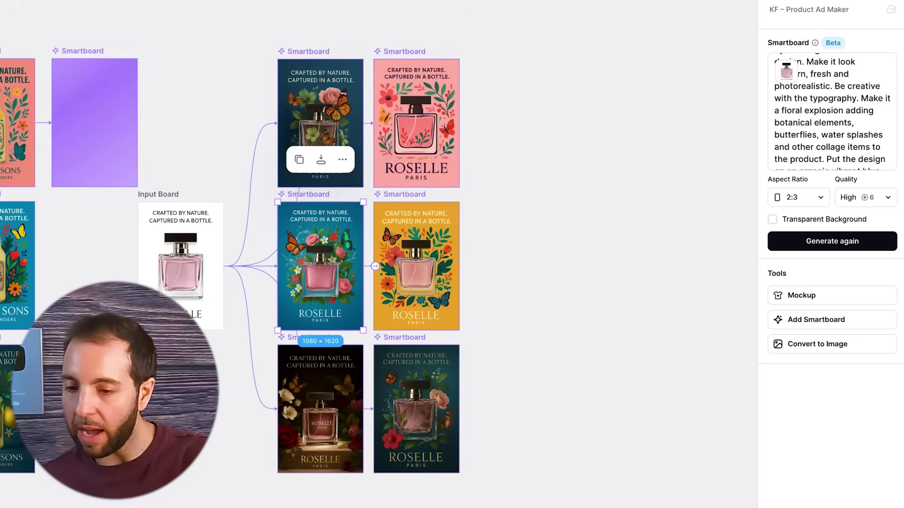
# Zoom to selection and pan the canvas to the dark green lemonade ad beside the pink original
pyautogui.hscroll(-5, 226, 495)
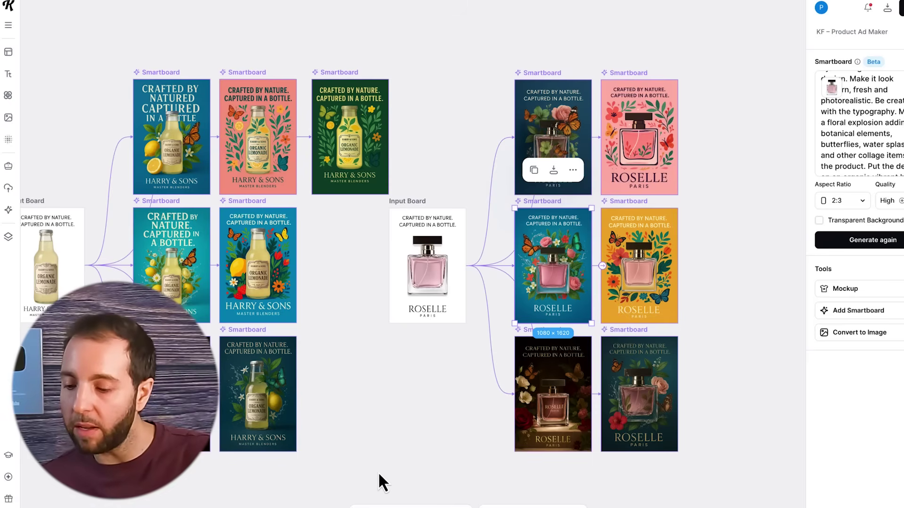
pyautogui.hotkey('shift', '2')
pyautogui.hscroll(-10, 515, 309)
pyautogui.scroll(5, 514, 309)
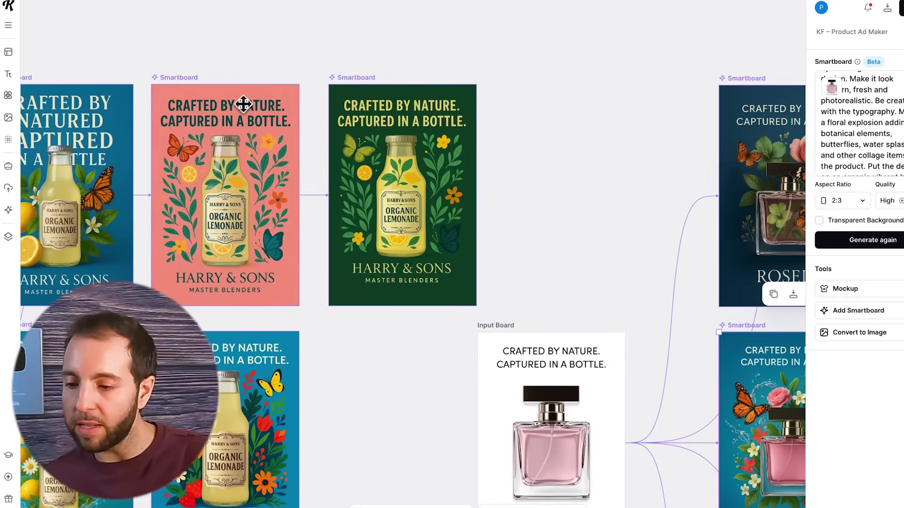
pyautogui.scroll(-2, 390, 208)
pyautogui.hscroll(2, 389, 209)
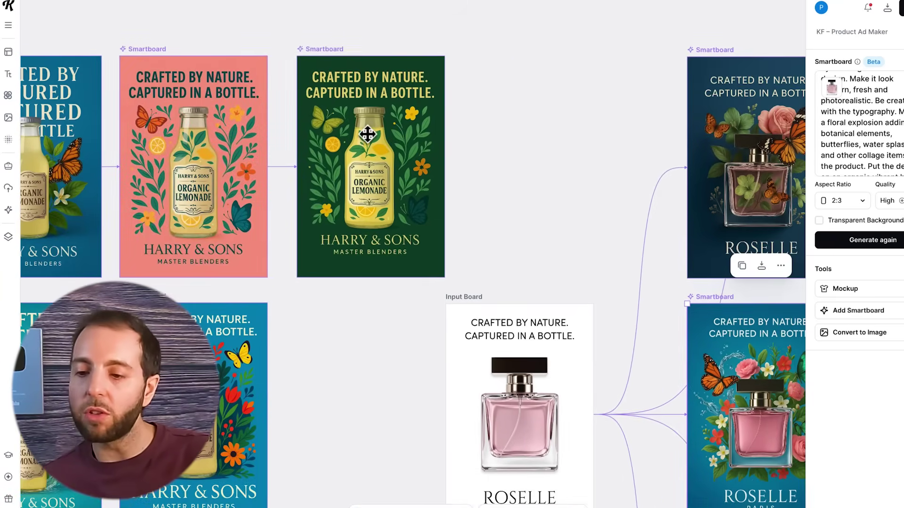